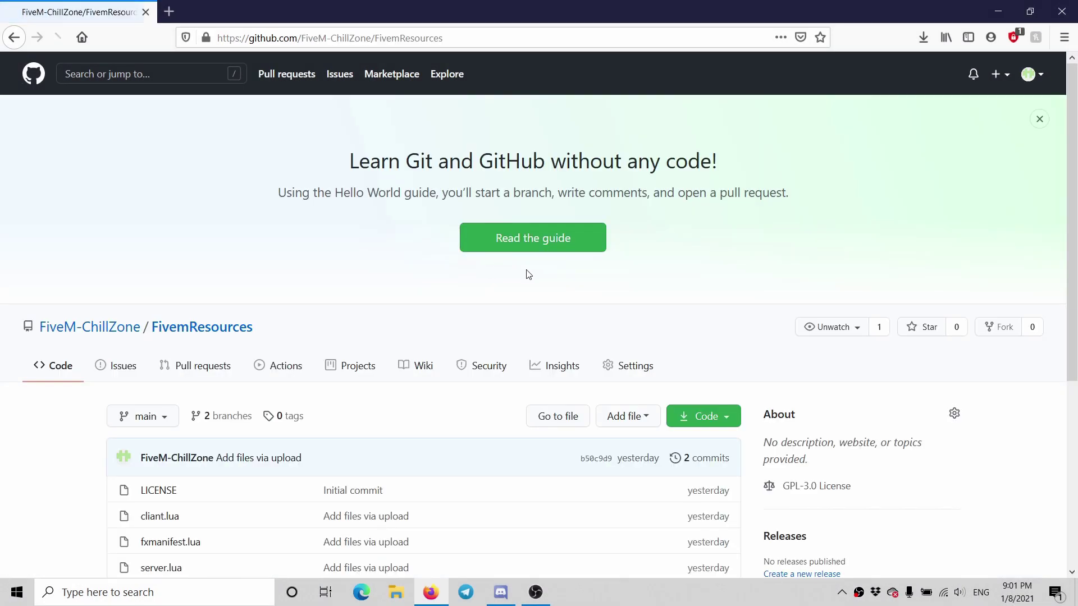
# Open cliant.lua in the FivemResources repository and read through its /me, /do, /OOC and /dv command code.
pyautogui.scroll(-5, 532, 275)
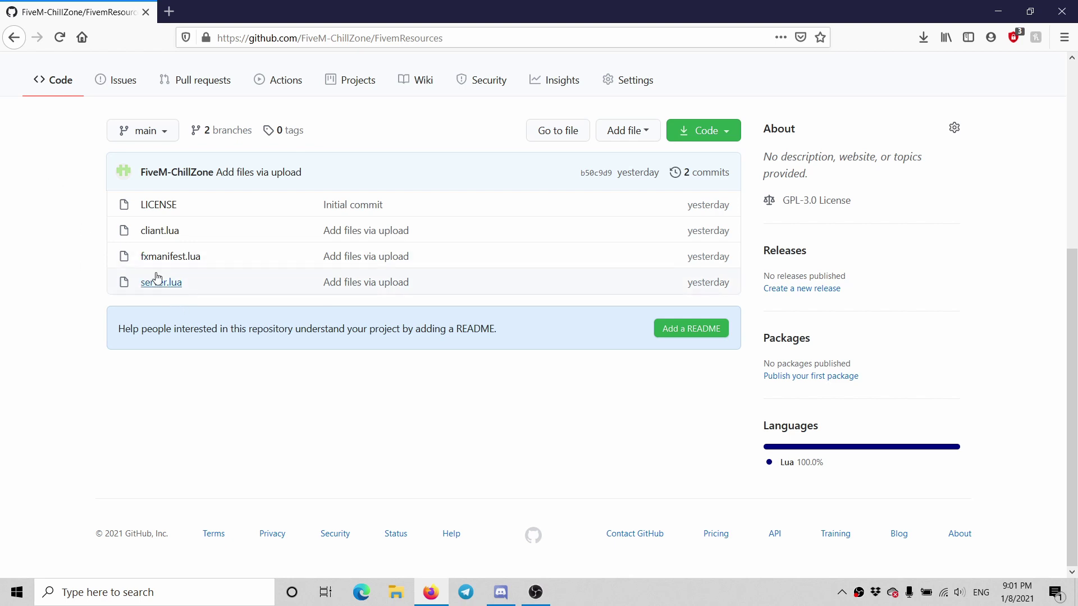
pyautogui.click(156, 238)
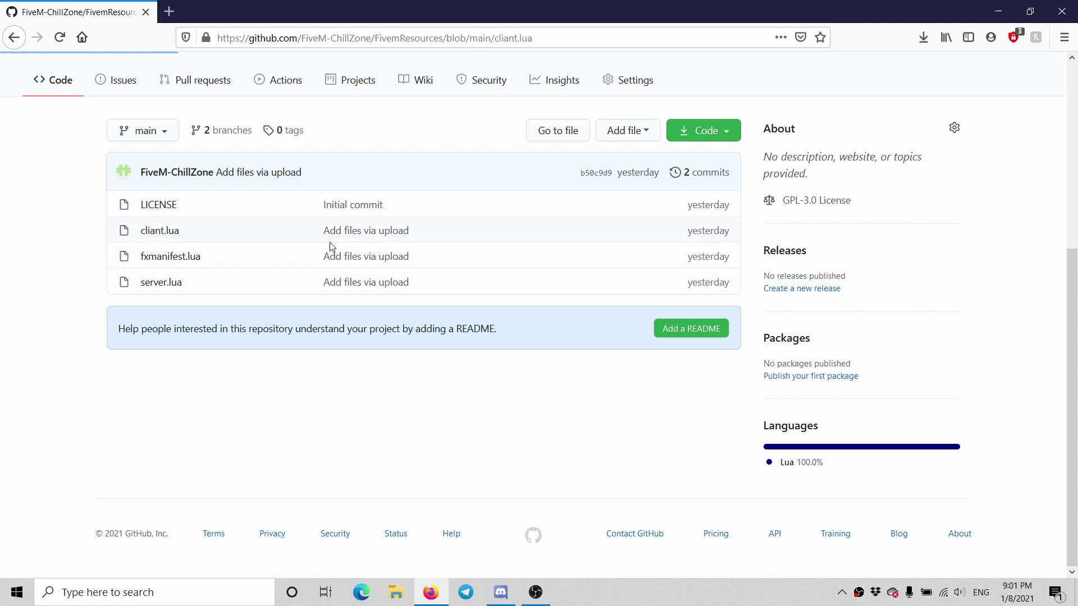
pyautogui.scroll(-6, 258, 292)
pyautogui.scroll(-3, 257, 274)
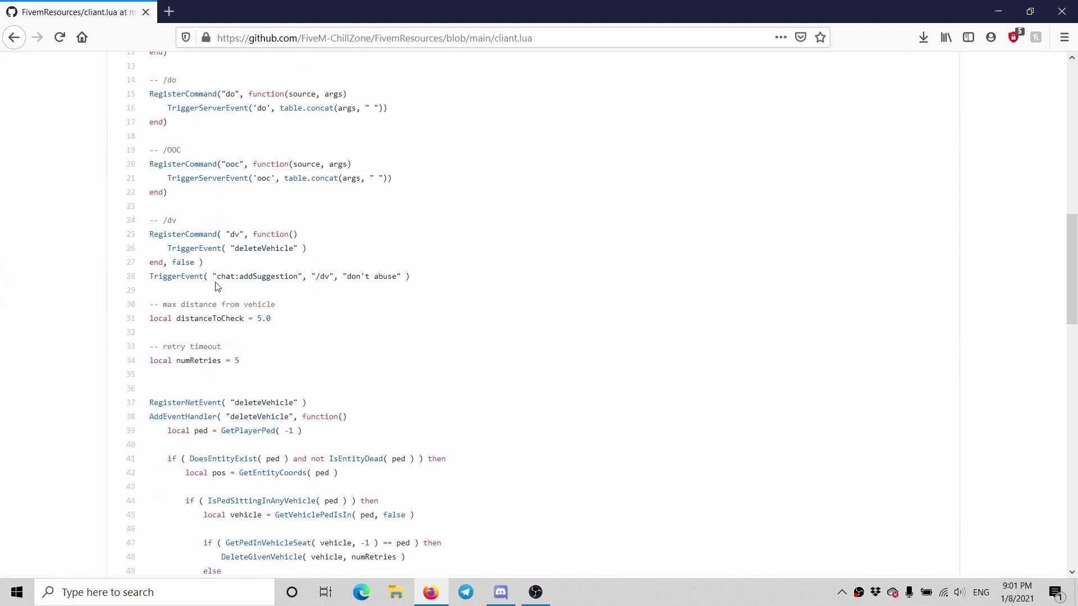
pyautogui.scroll(2, 171, 81)
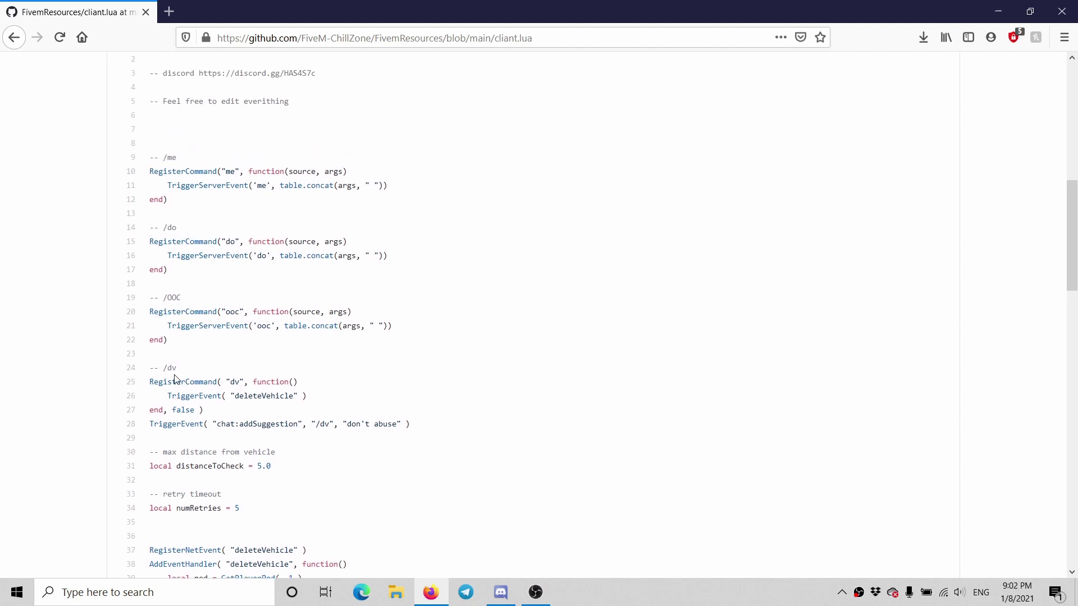
pyautogui.scroll(-8, 165, 374)
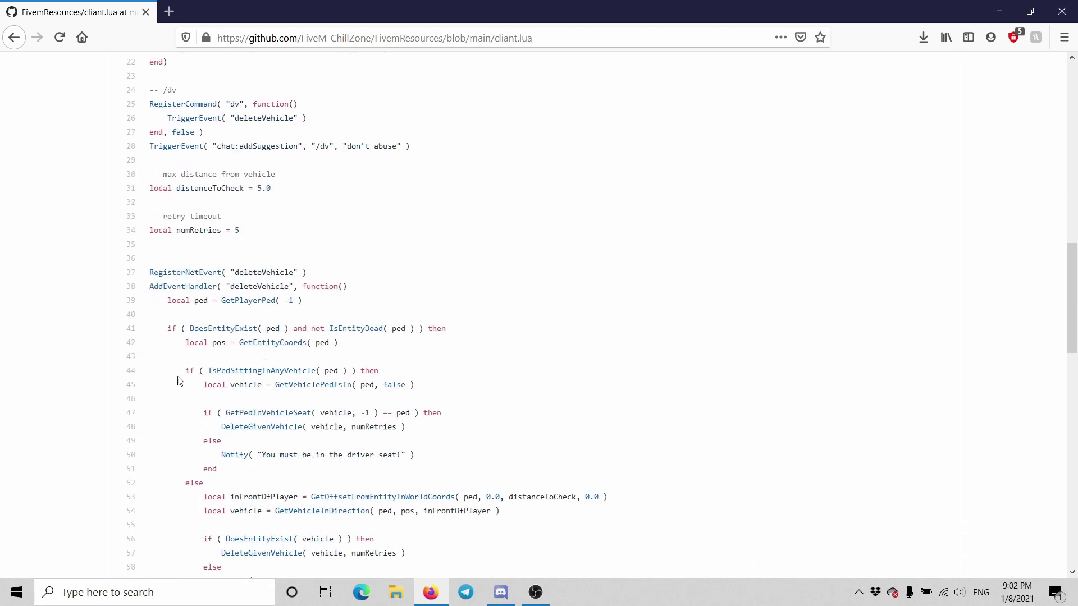
pyautogui.scroll(8, 186, 368)
pyautogui.scroll(5, 191, 359)
pyautogui.scroll(-3, 193, 354)
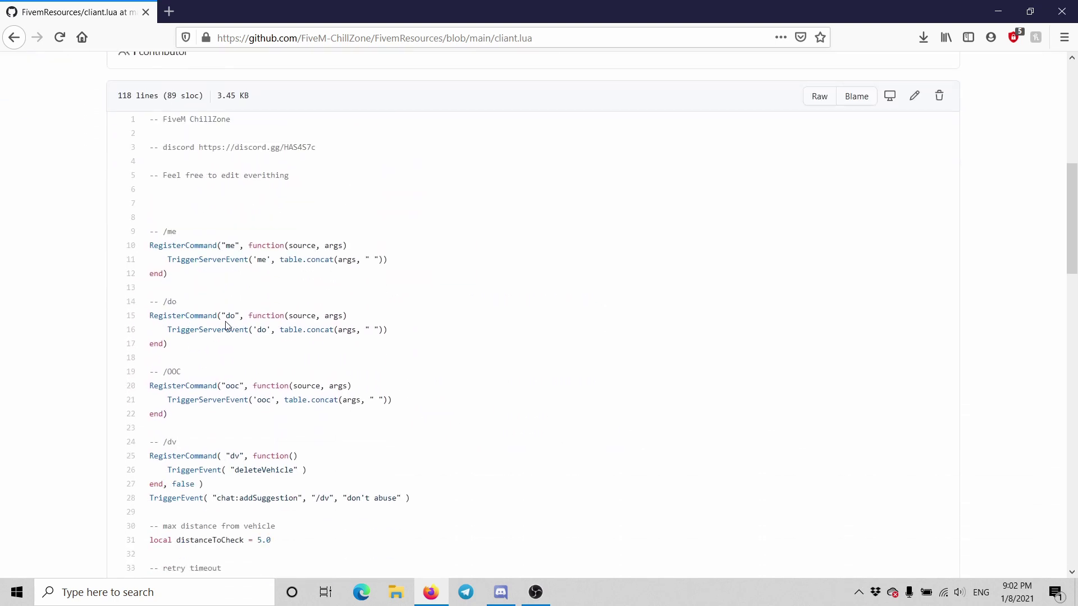
pyautogui.scroll(5, 393, 221)
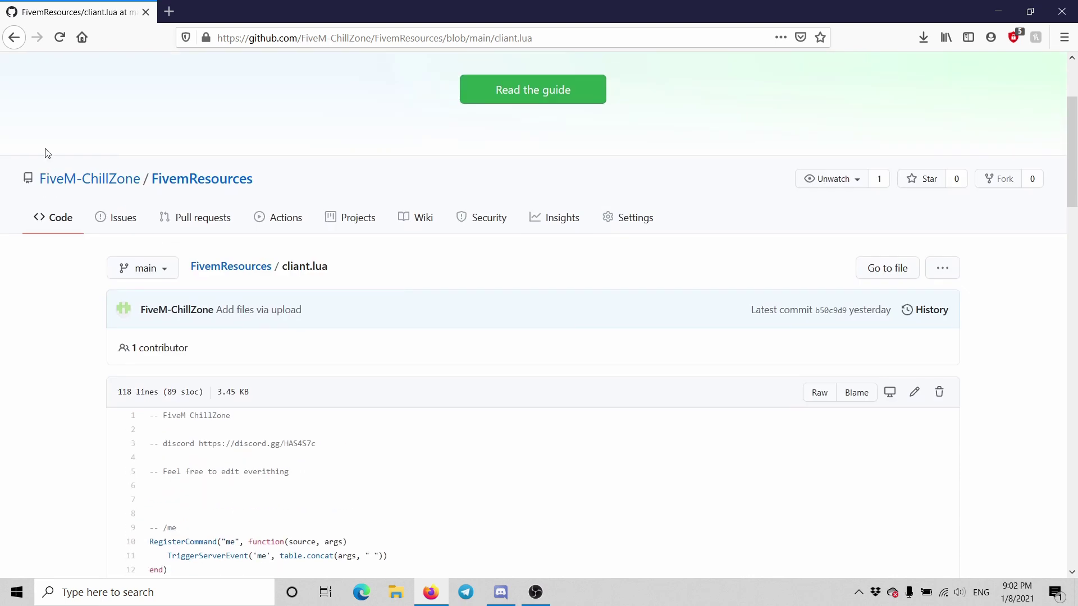
# Return to the repository's main page and download it as a ZIP, saving FivemResources-main.zip.
pyautogui.click(22, 39)
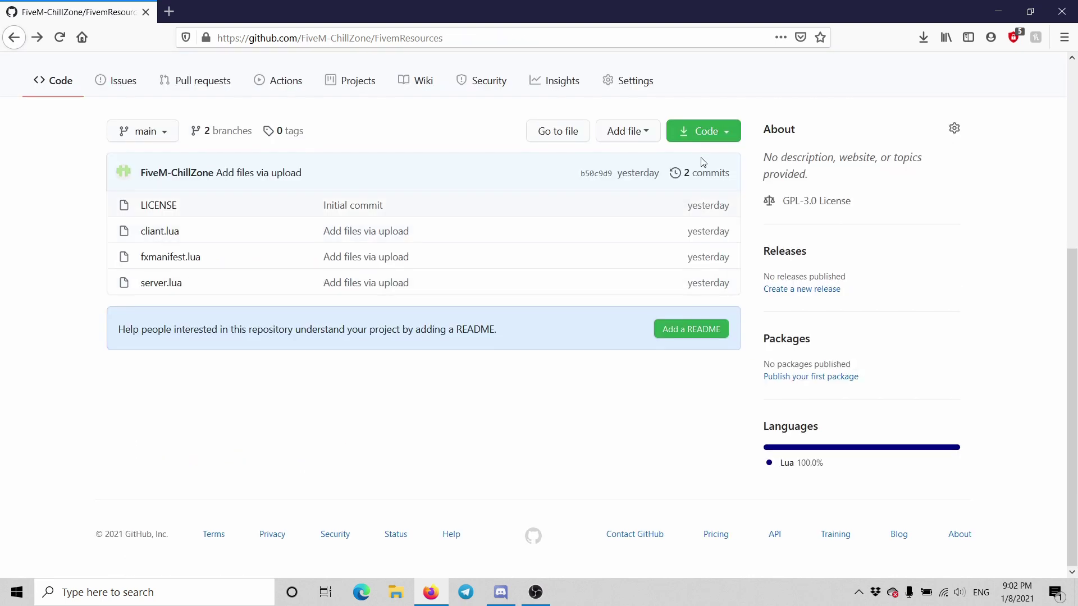
pyautogui.click(706, 206)
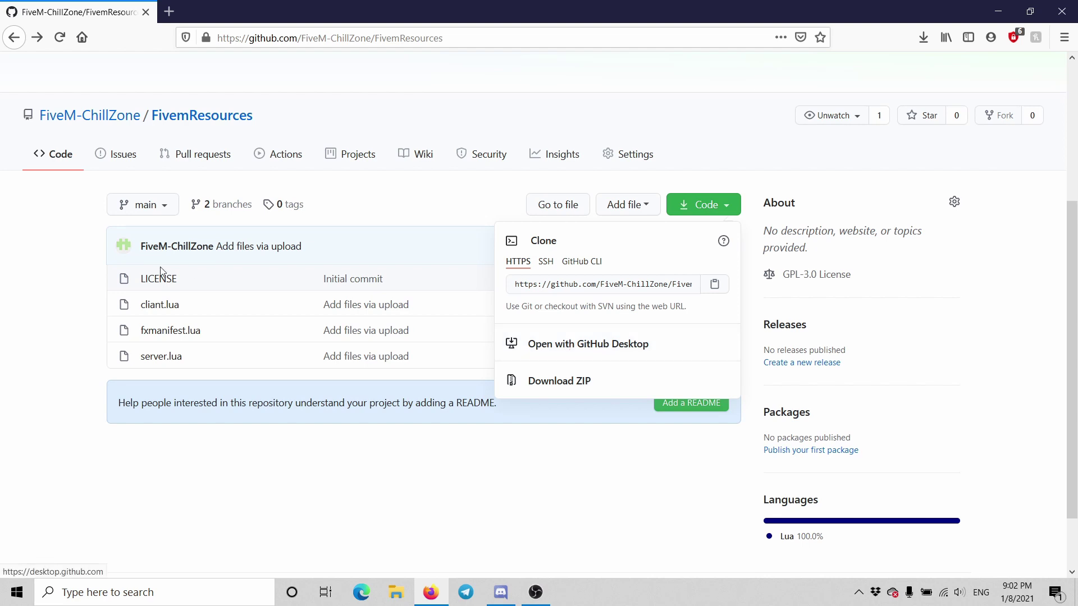
pyautogui.click(545, 383)
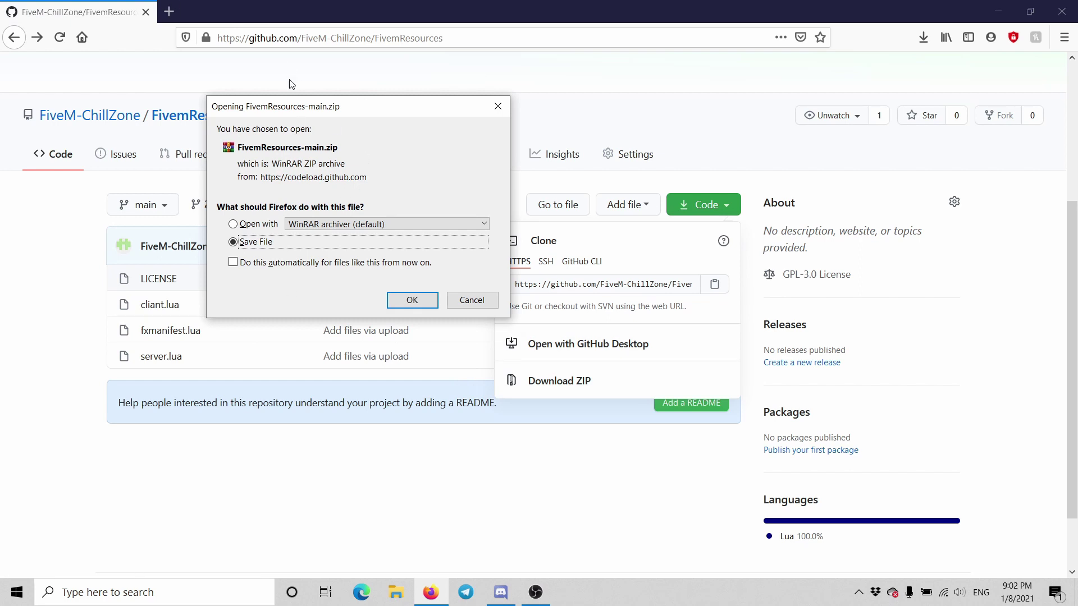
pyautogui.click(411, 301)
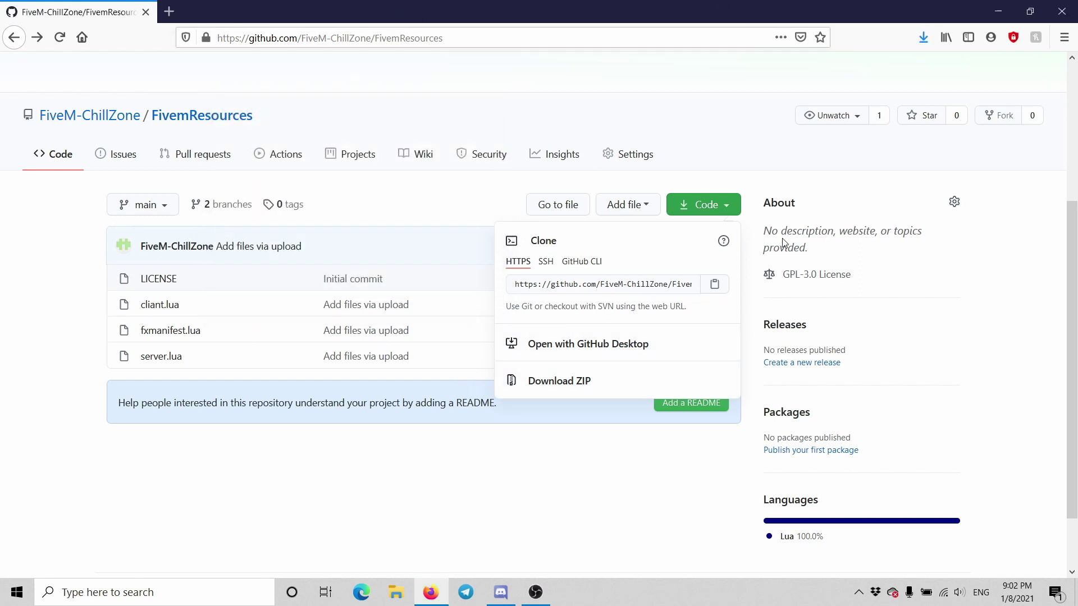
# Open the downloaded archive in WinRAR and extract the FivemResources-main folder to the desktop, replacing the existing files.
pyautogui.click(924, 37)
pyautogui.click(812, 75)
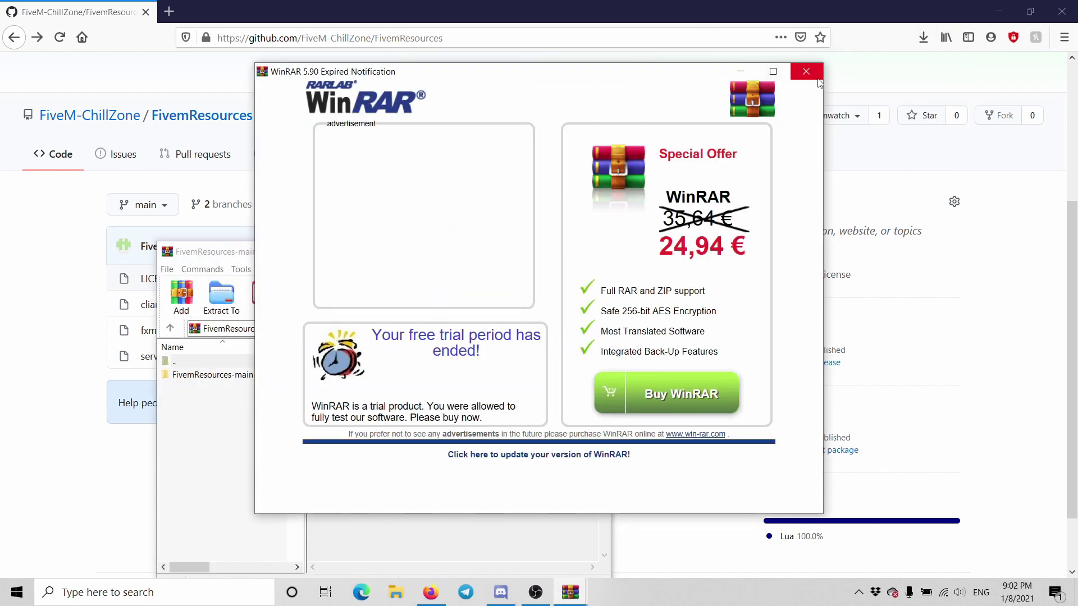
pyautogui.click(804, 71)
pyautogui.click(998, 12)
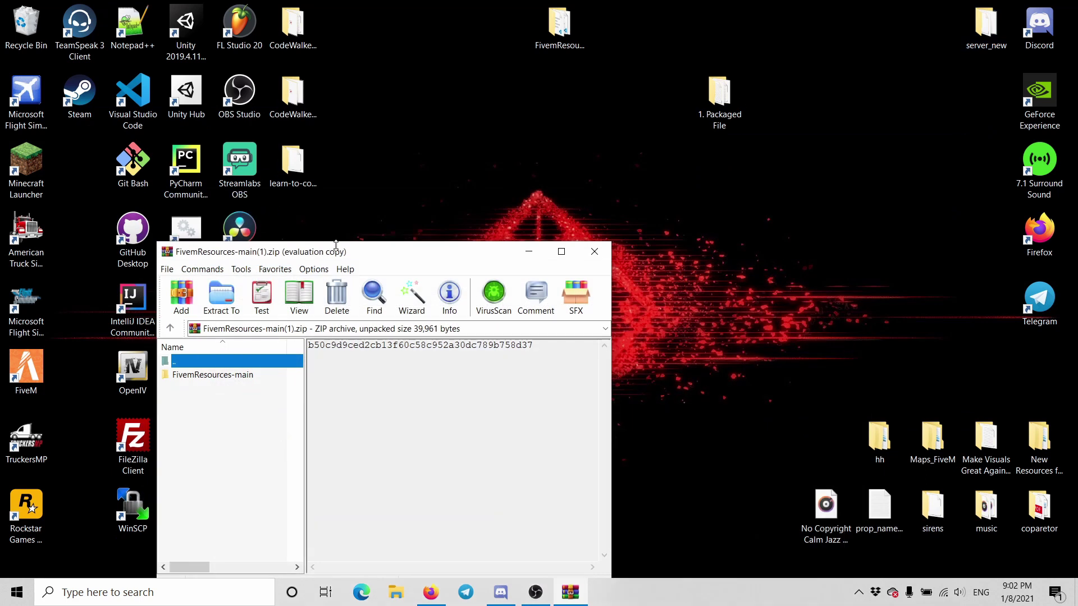
pyautogui.moveTo(389, 255); pyautogui.dragTo(361, 114)
pyautogui.moveTo(178, 233); pyautogui.dragTo(754, 253)
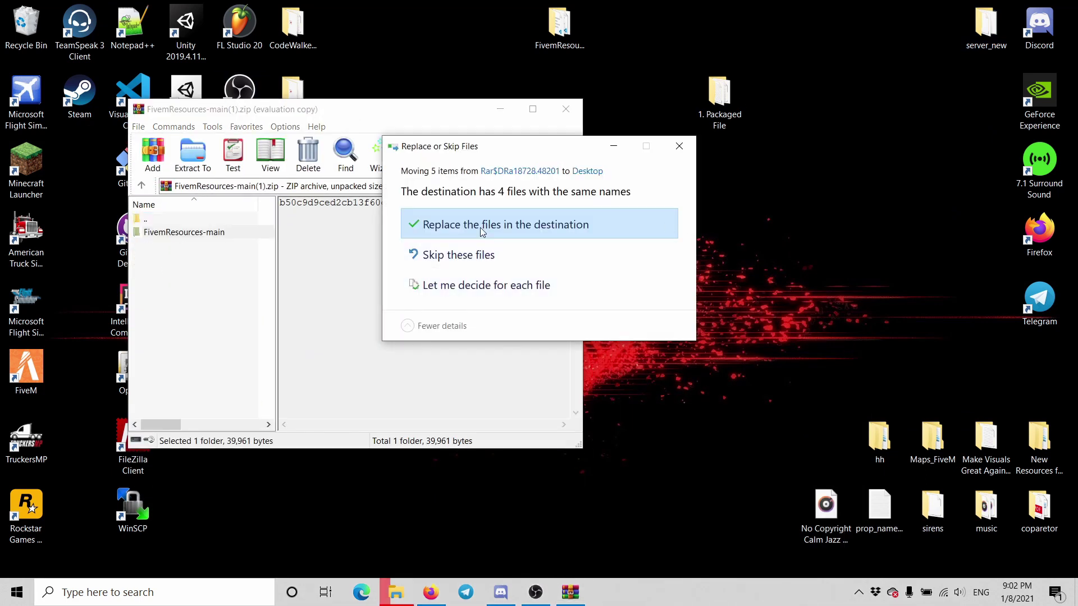
pyautogui.click(587, 224)
# Rename the extracted desktop folder to rpcmd and close the archive window.
pyautogui.click(844, 264)
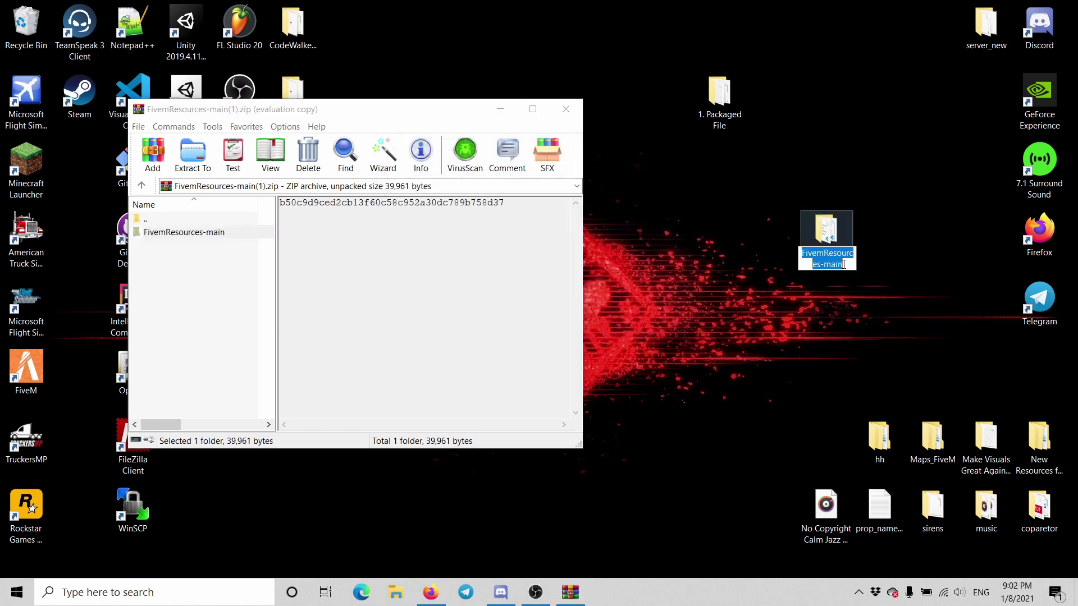
pyautogui.write('rpcmd')
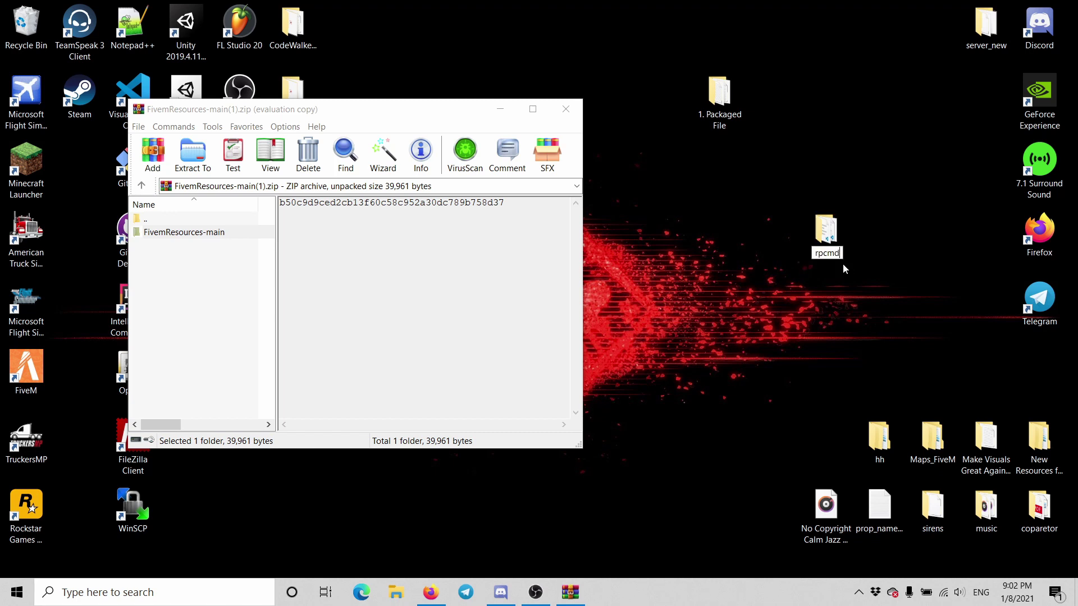
pyautogui.press('Return')
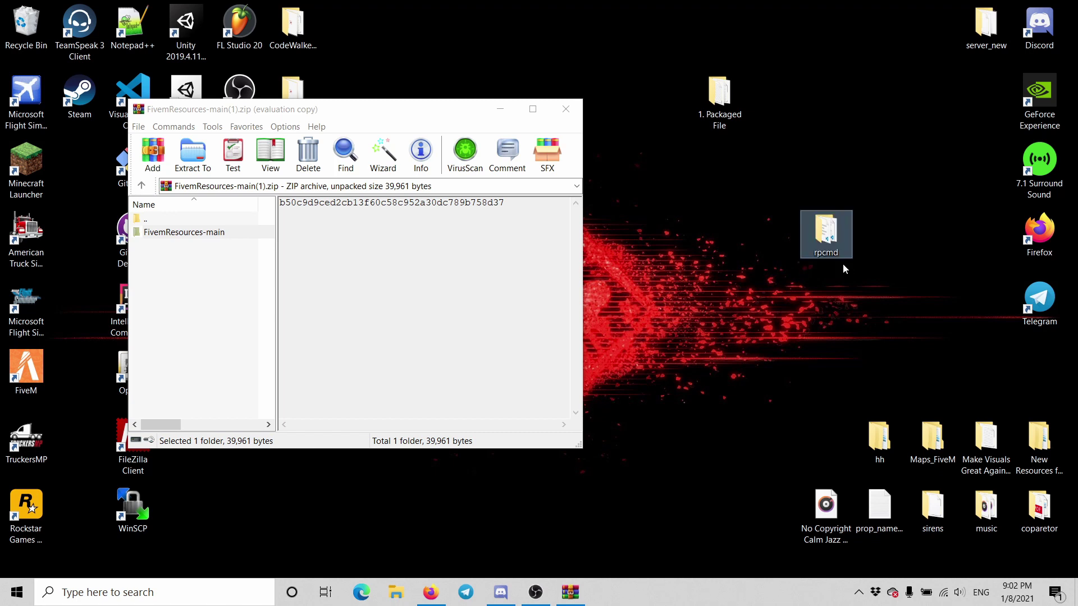
pyautogui.click(566, 109)
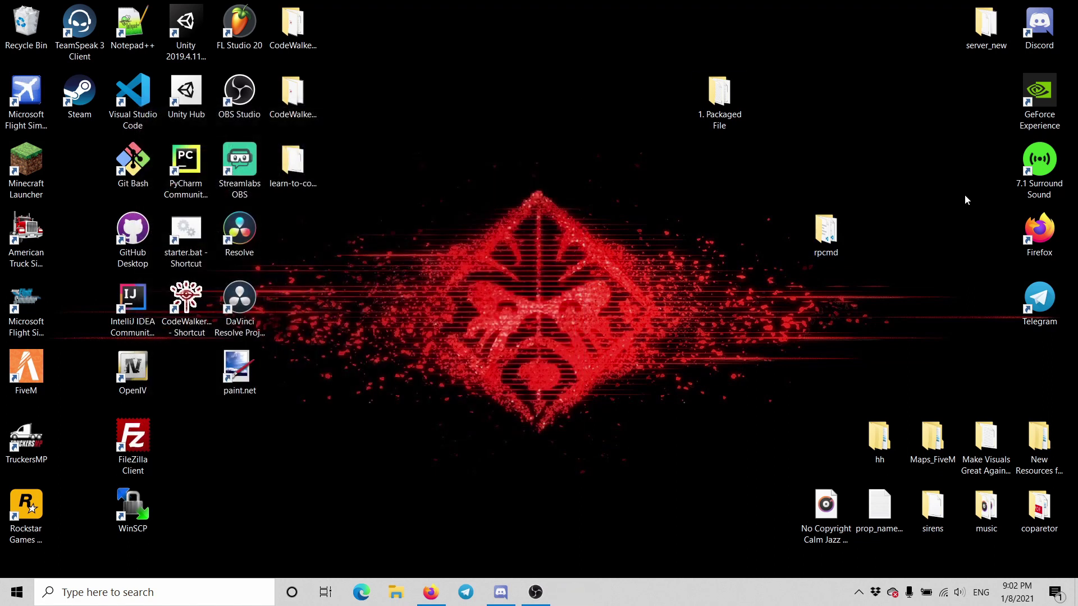
# Move the rpcmd folder from the desktop into server_new > server-data > resources, keeping its name.
pyautogui.doubleClick(1002, 39)
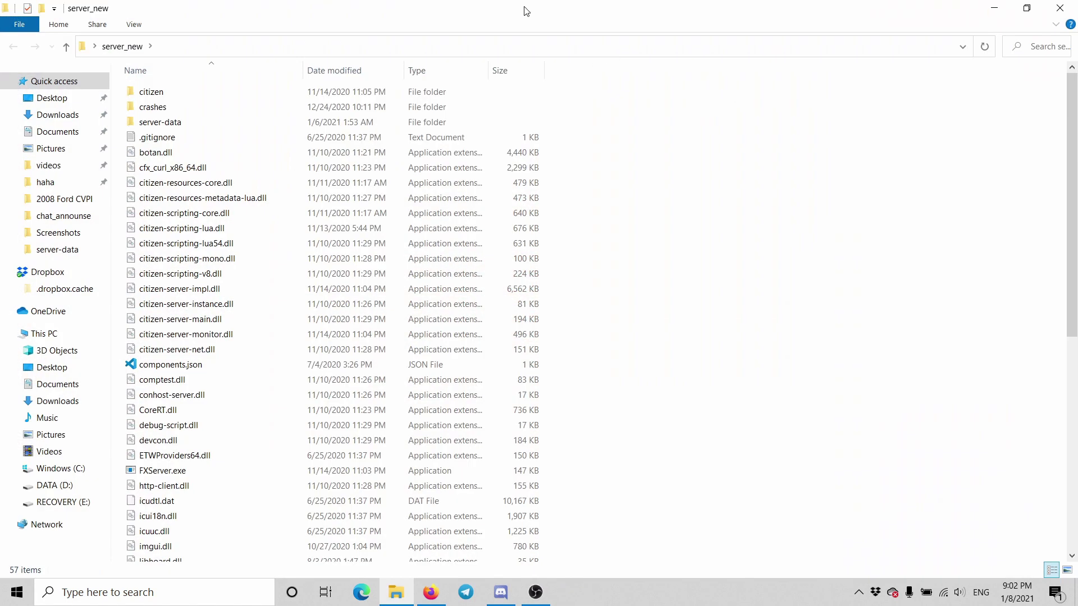
pyautogui.moveTo(524, 7); pyautogui.dragTo(344, 73)
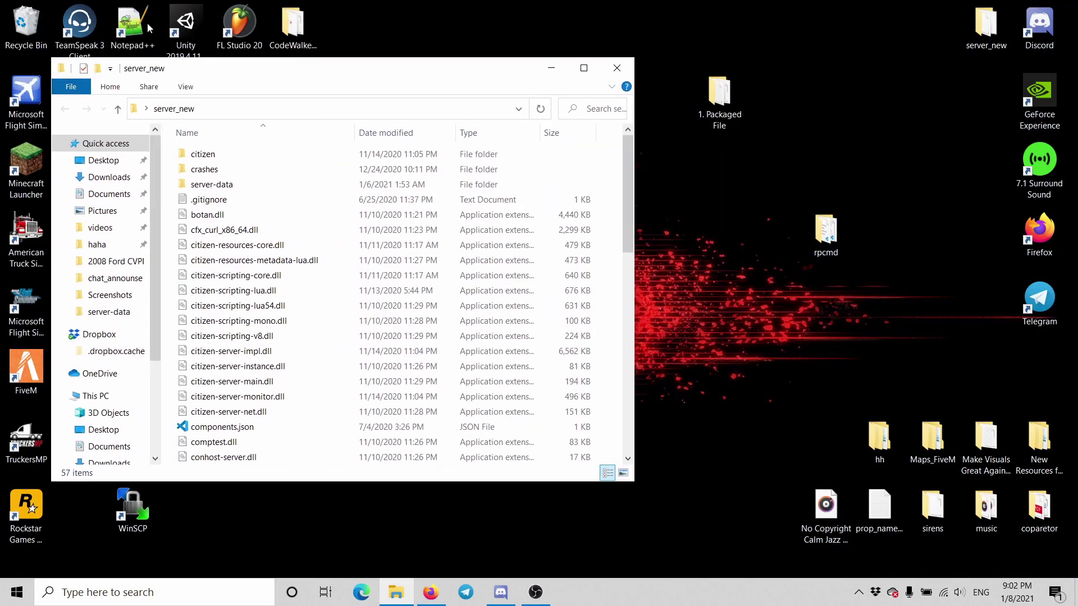
pyautogui.doubleClick(236, 184)
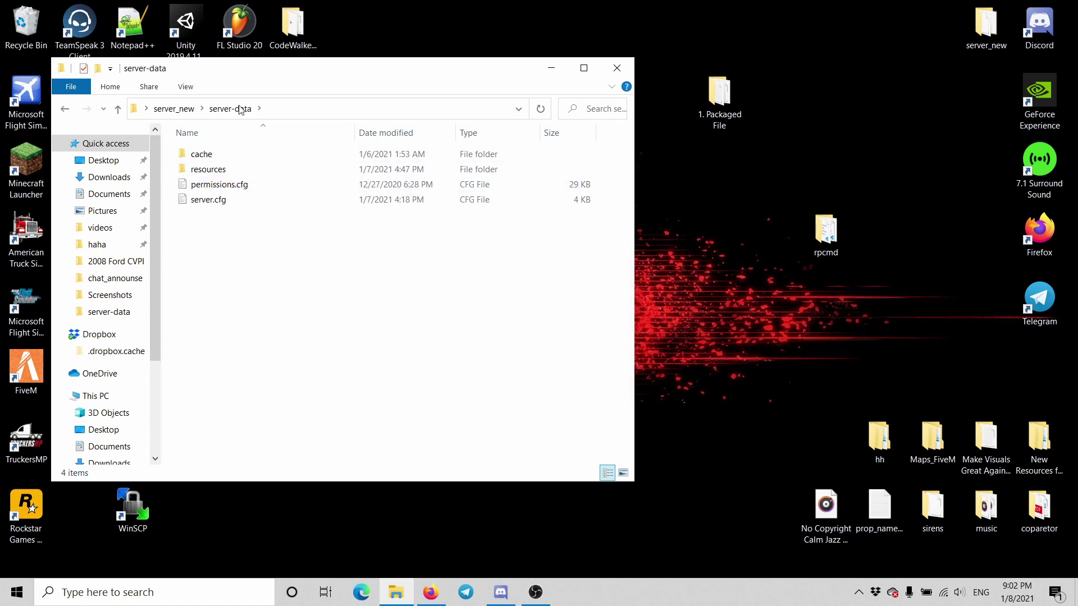
pyautogui.doubleClick(208, 169)
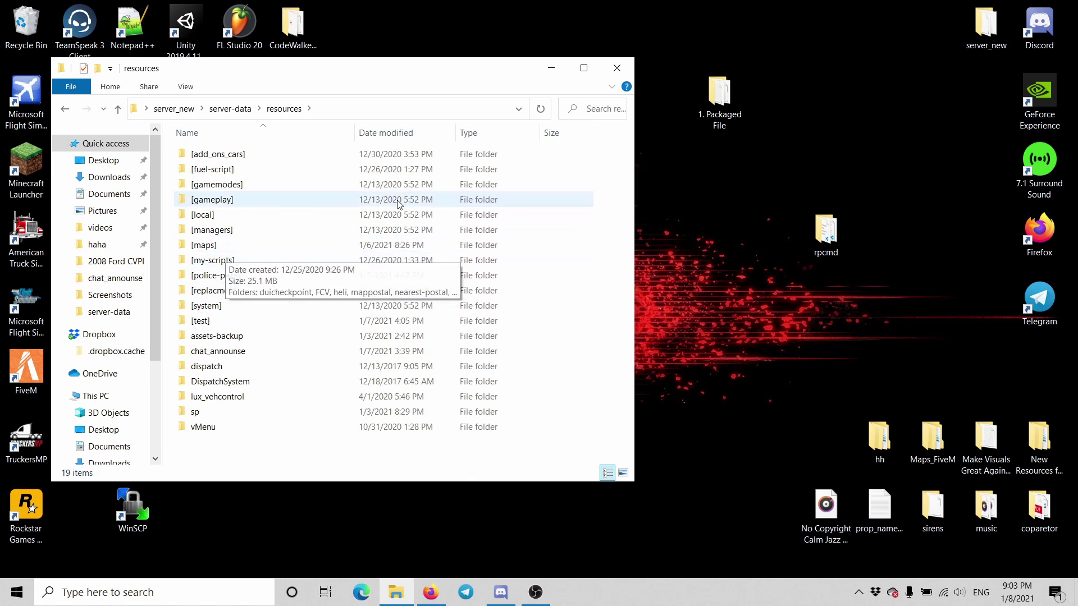
pyautogui.moveTo(826, 236); pyautogui.dragTo(285, 453)
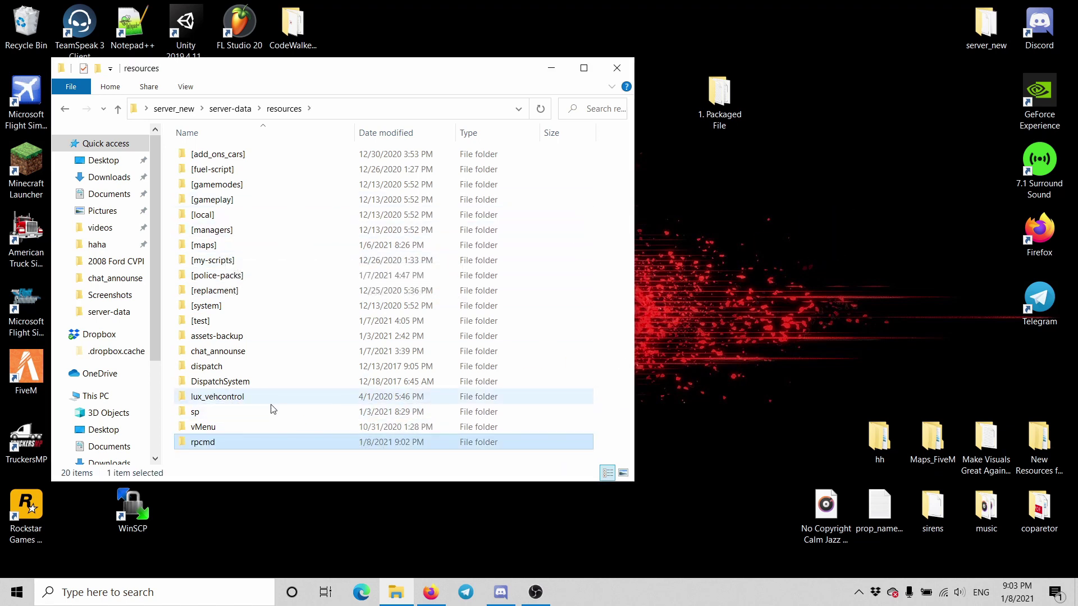
pyautogui.click(204, 443)
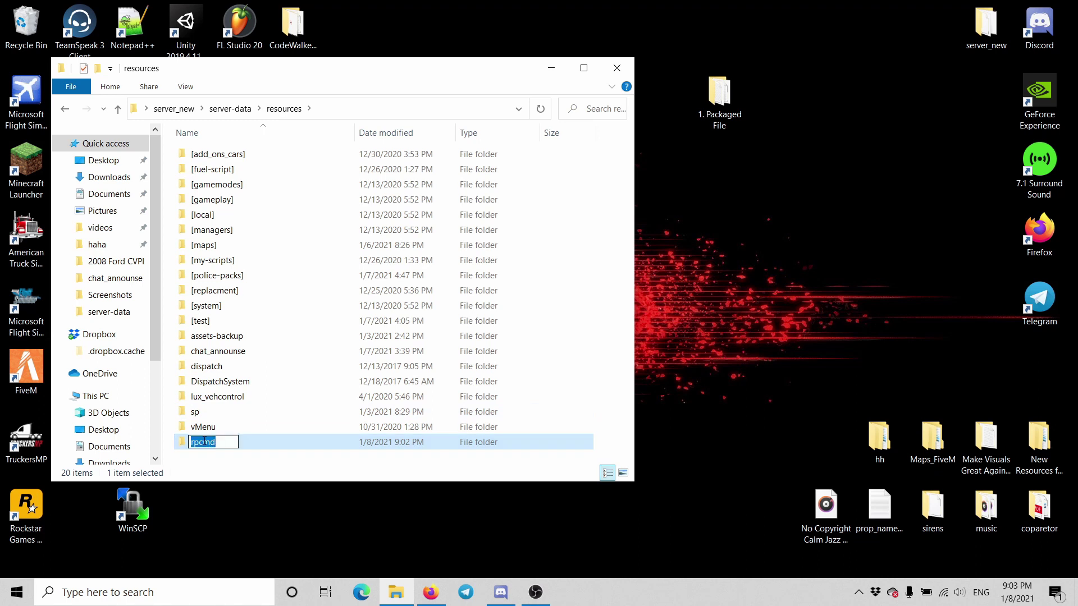
pyautogui.press('Return')
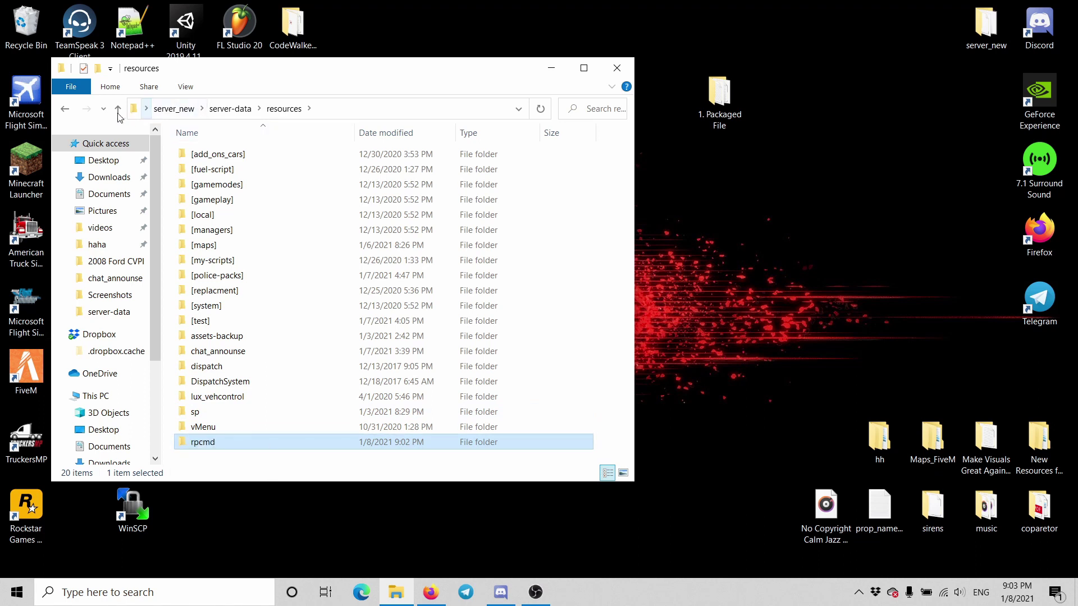
# Open server.cfg from the server-data folder in Visual Studio Code and look through its resource start lists.
pyautogui.click(117, 109)
pyautogui.doubleClick(228, 201)
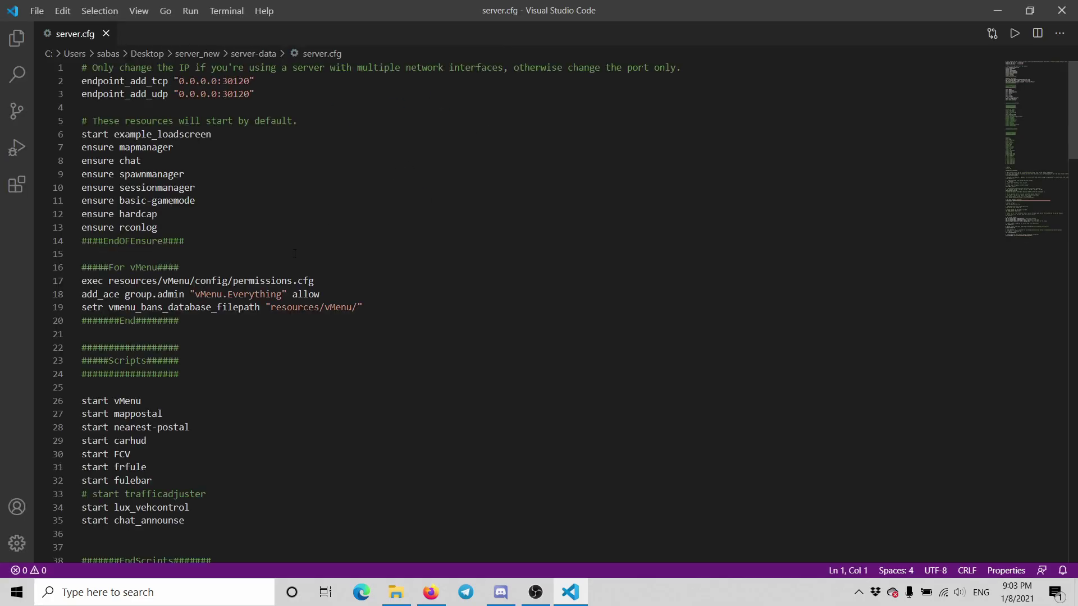
pyautogui.scroll(-12, 214, 333)
pyautogui.scroll(2, 214, 333)
pyautogui.scroll(1, 214, 333)
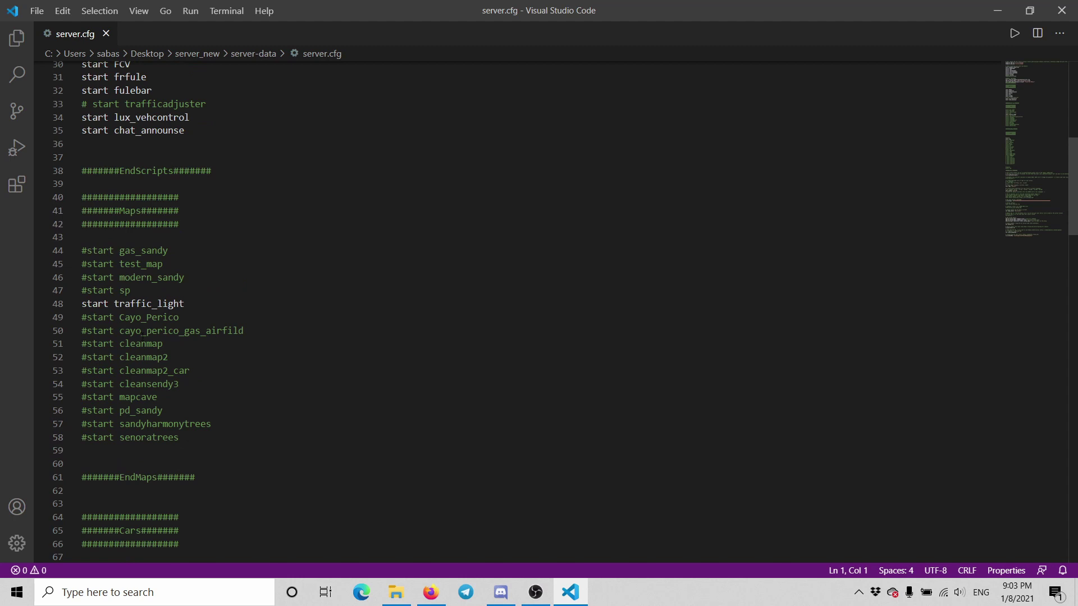
pyautogui.scroll(-1, 214, 333)
pyautogui.click(169, 196)
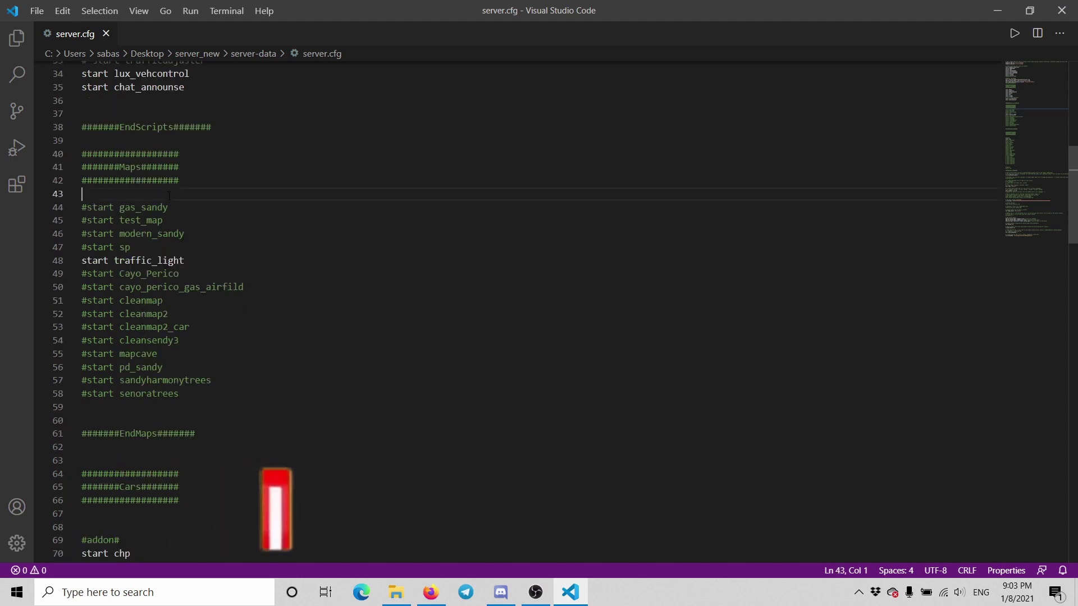
# Replace chat_announse with rpcmd in the last start line of the Scripts section and save server.cfg.
pyautogui.scroll(5, 169, 196)
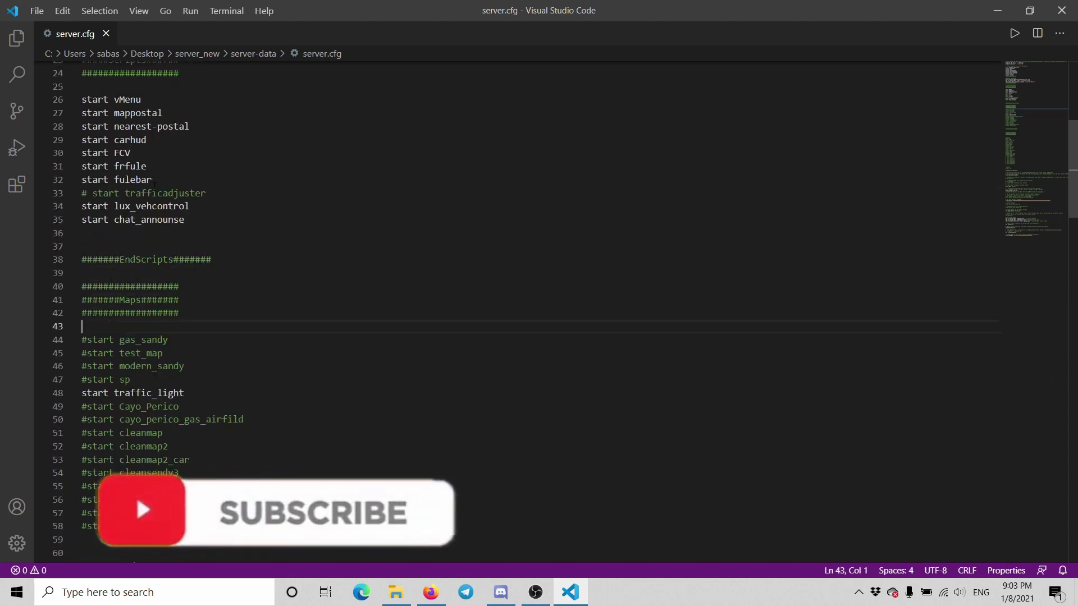
pyautogui.click(201, 264)
pyautogui.press('BackSpace')
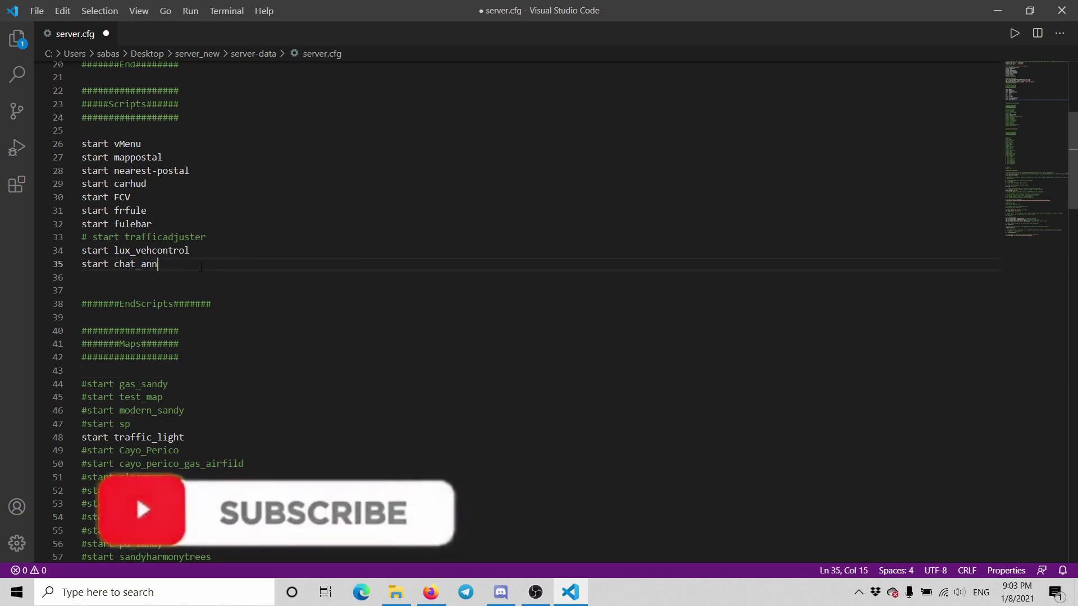
pyautogui.press('BackSpace')
pyautogui.press('BackSpace')
pyautogui.press('BackSpace')
pyautogui.press('BackSpace')
pyautogui.press('BackSpace')
pyautogui.write('rpcmd')
pyautogui.hotkey('ctrl', 's')
# Comment out the Scripts section lines from start vMenu through start lux_vehcontrol, leaving only start rpcmd active.
pyautogui.click(81, 254)
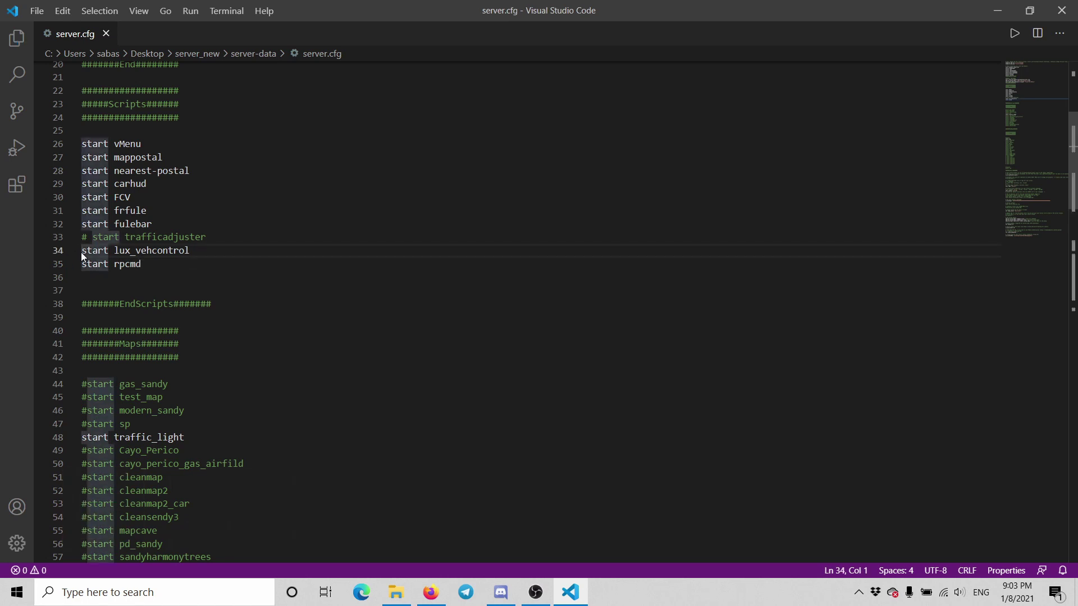
pyautogui.write('@')
pyautogui.press('BackSpace')
pyautogui.hotkey('shift', 'Up')
pyautogui.hotkey('shift', 'Up')
pyautogui.hotkey('shift', 'Up')
pyautogui.hotkey('shift', 'Up')
pyautogui.hotkey('shift', 'Up')
pyautogui.hotkey('shift', 'Up')
pyautogui.hotkey('shift', 'Up')
pyautogui.hotkey('shift', 'Up')
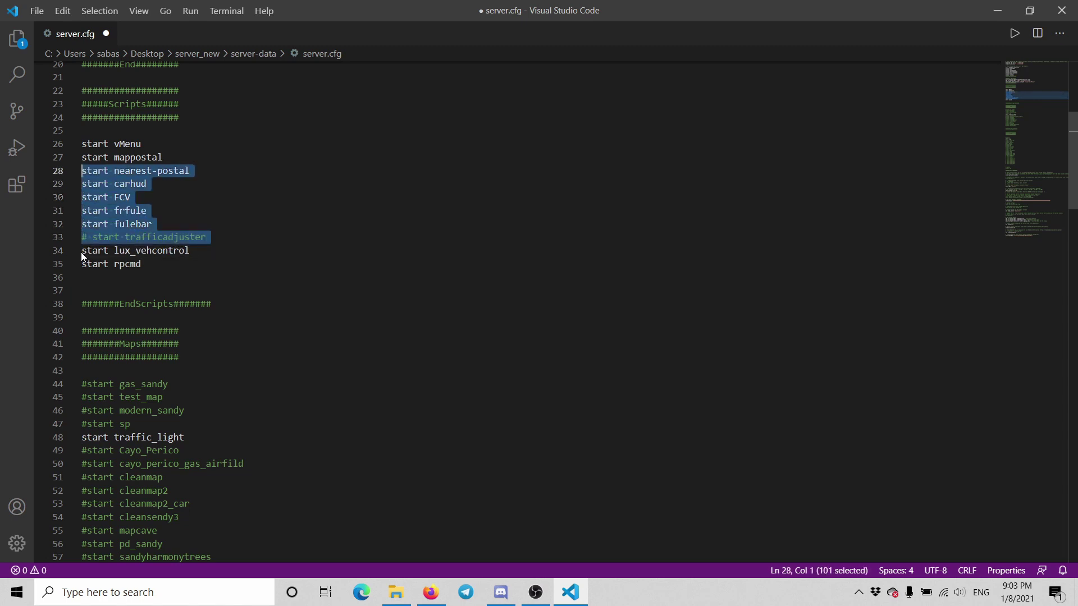
pyautogui.hotkey('ctrl', '/')
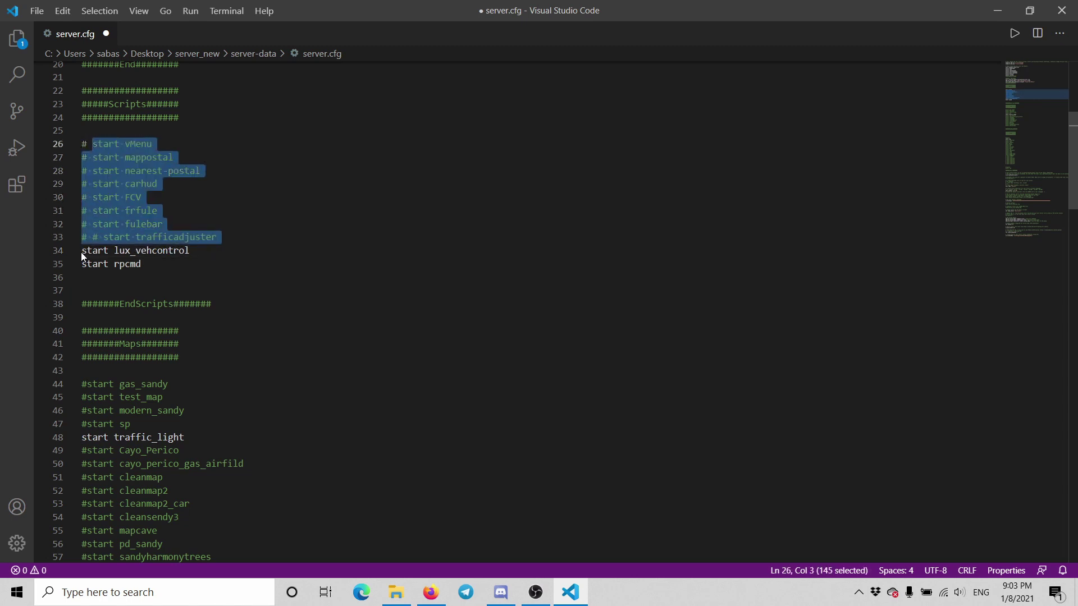
pyautogui.click(209, 250)
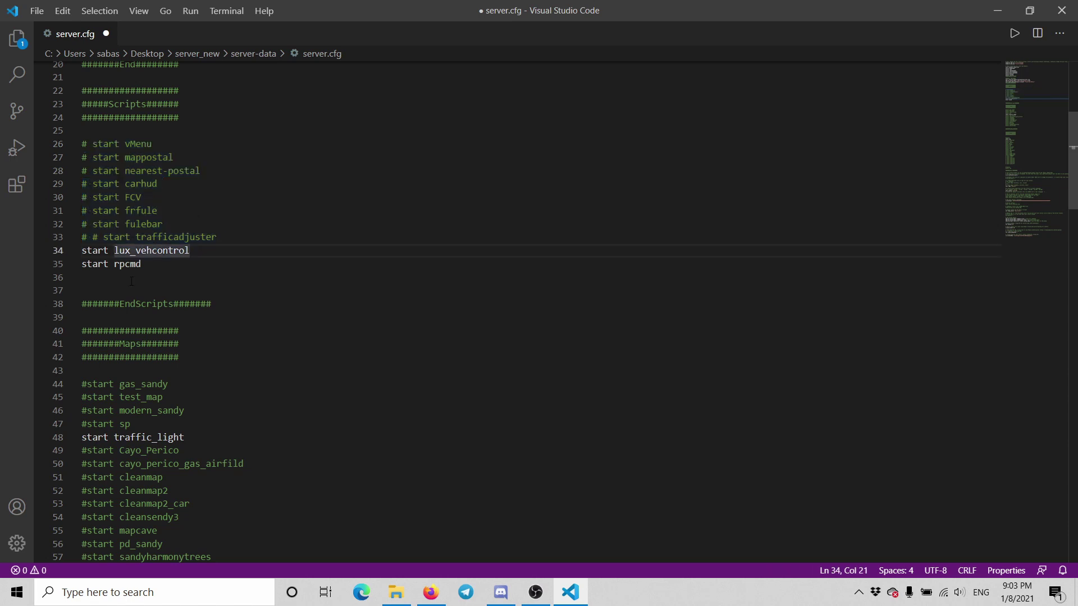
pyautogui.hotkey('ctrl', '/')
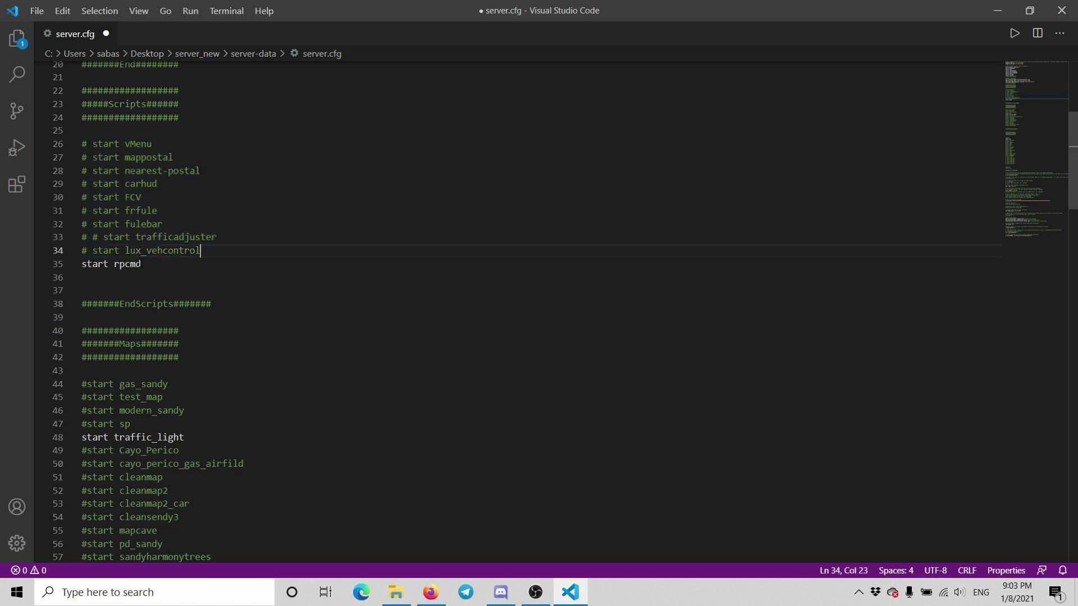
# Uncomment the start vMenu line in the Scripts section, save server.cfg and close Visual Studio Code.
pyautogui.click(160, 145)
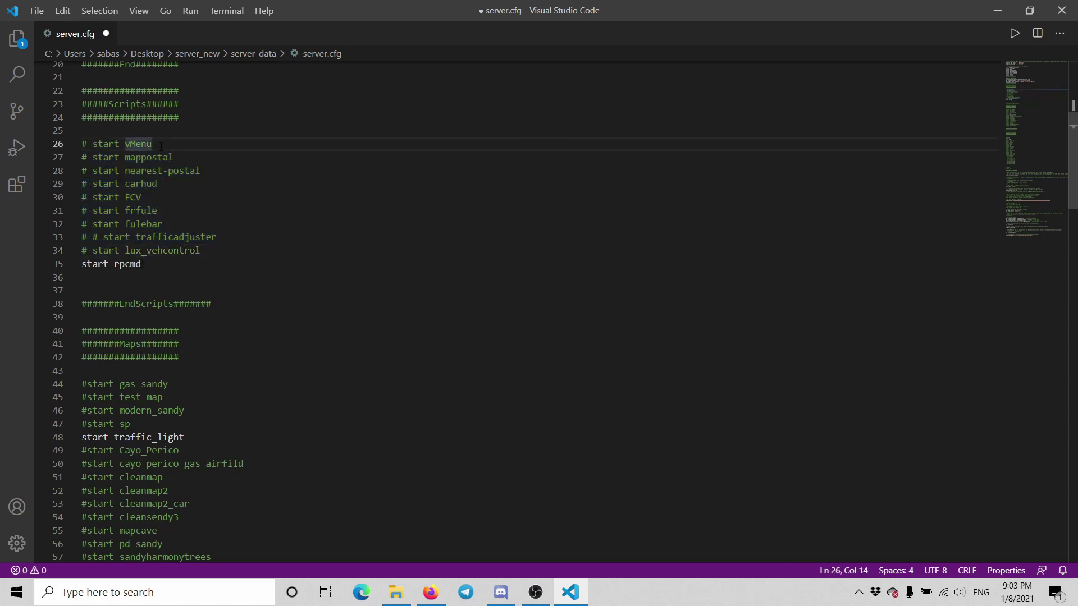
pyautogui.hotkey('ctrl', '/')
pyautogui.hotkey('ctrl', 's')
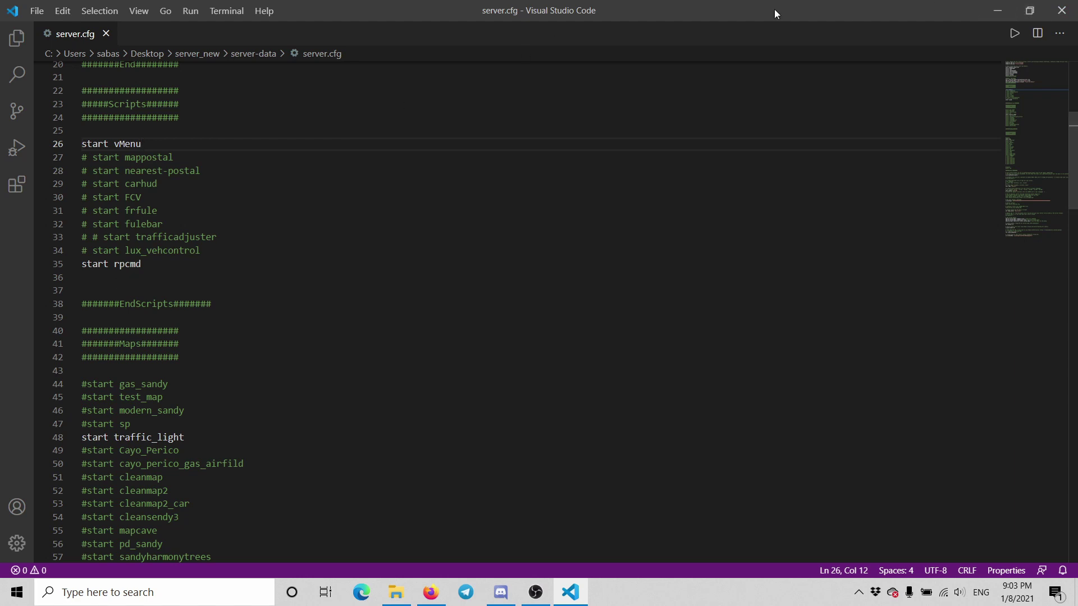
pyautogui.click(1062, 11)
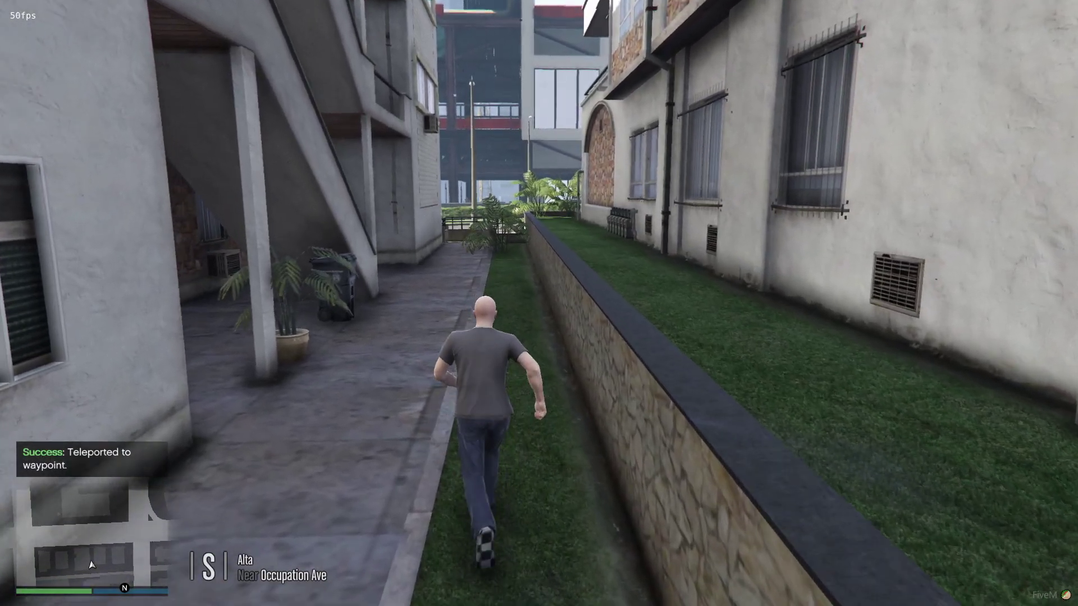
# Switch to FiveM and test the in-game chat by sending Do, Me and OOC messages with random placeholder text.
pyautogui.press('w')
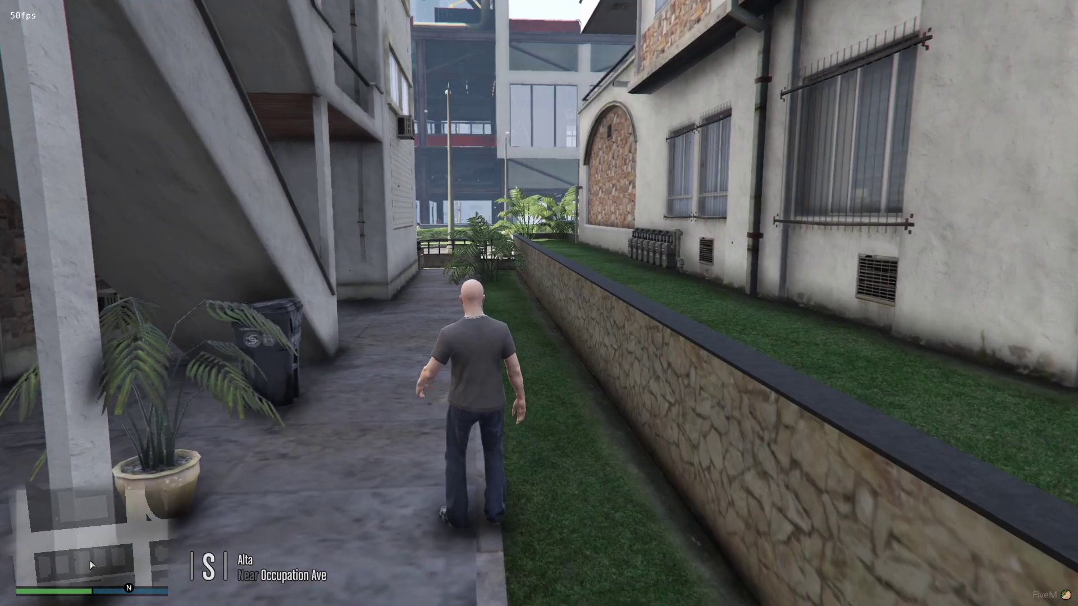
pyautogui.write('t')
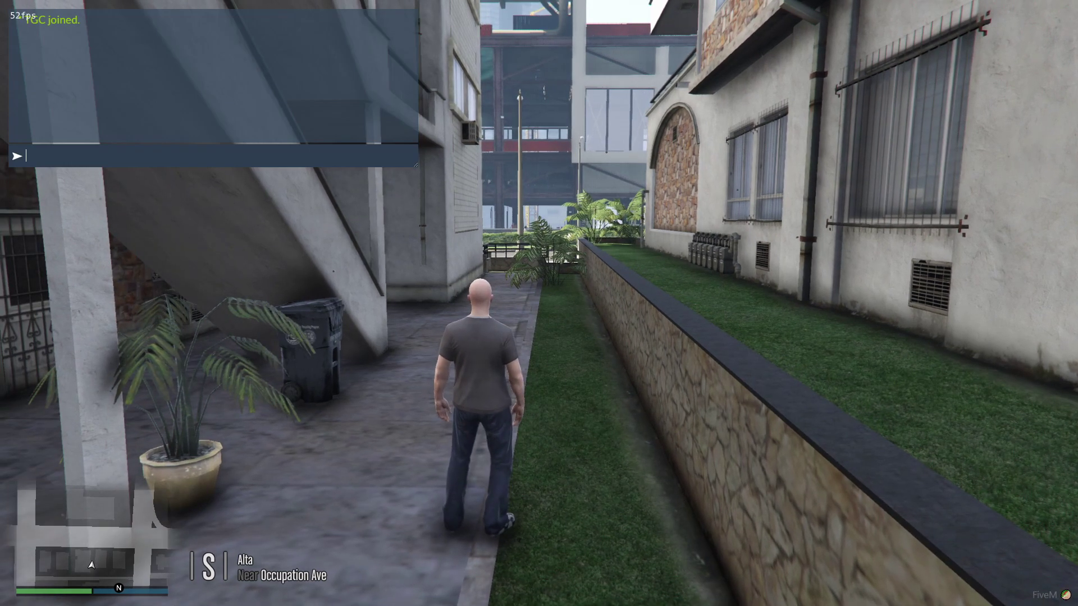
pyautogui.write('/')
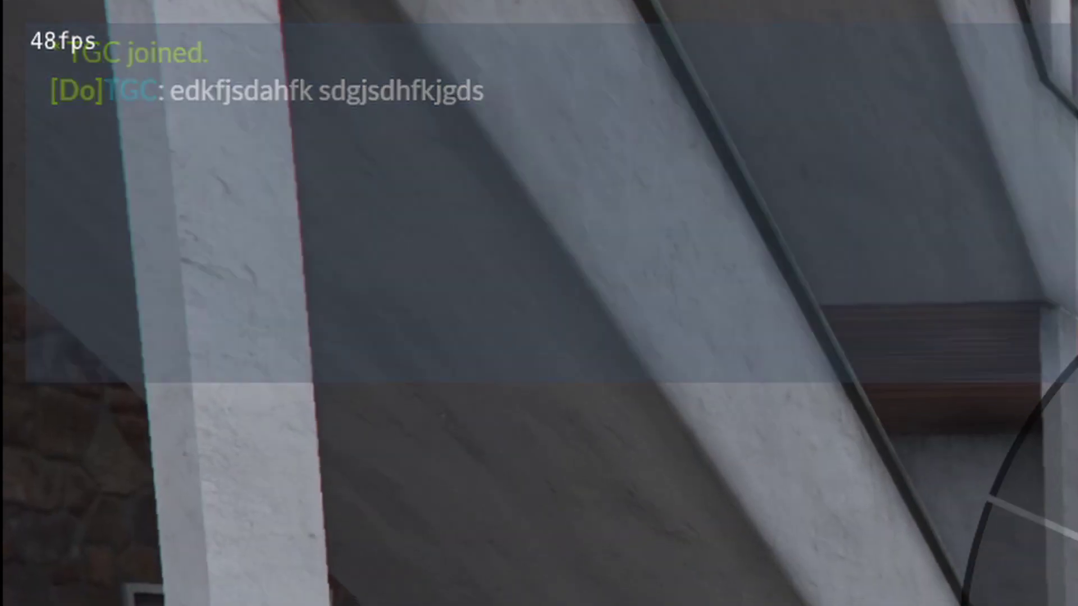
pyautogui.write('t')
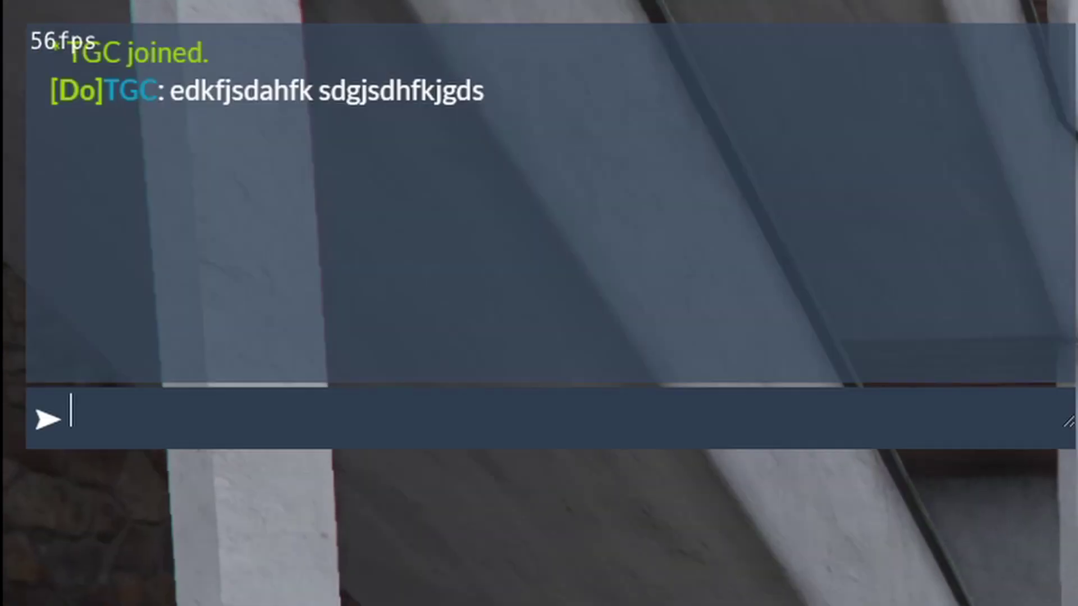
pyautogui.write('/me cjkghfsd;jkgv dfgkjhdfgjk')
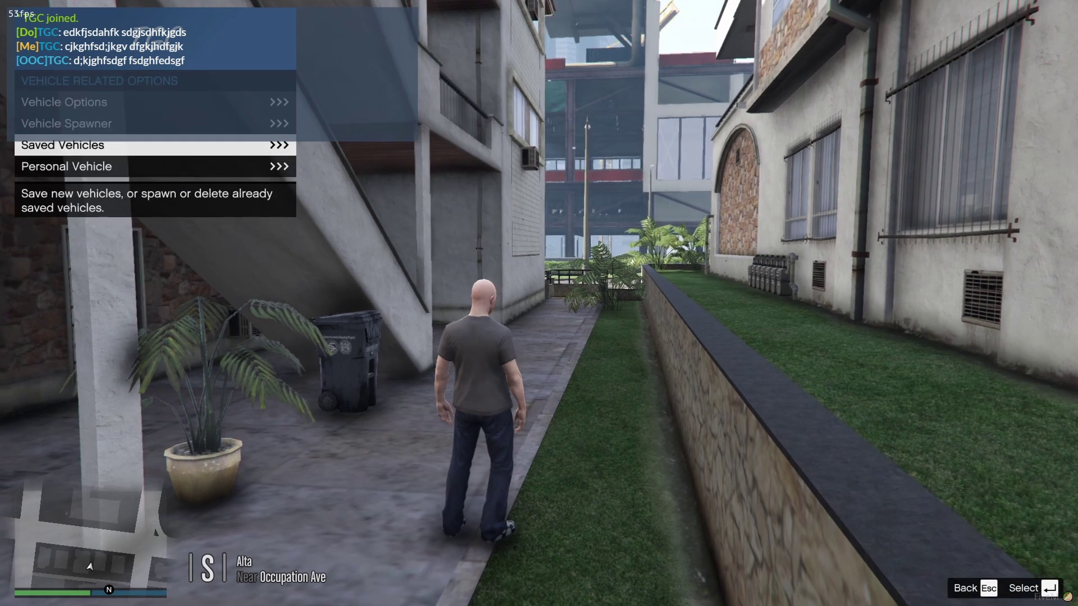
# Spawn a Gallivanter Baller from the SUVs category of the vMenu vehicle spawner and close the menu.
pyautogui.press('Return')
pyautogui.press('Down')
pyautogui.press('Down')
pyautogui.press('Down')
pyautogui.press('Return')
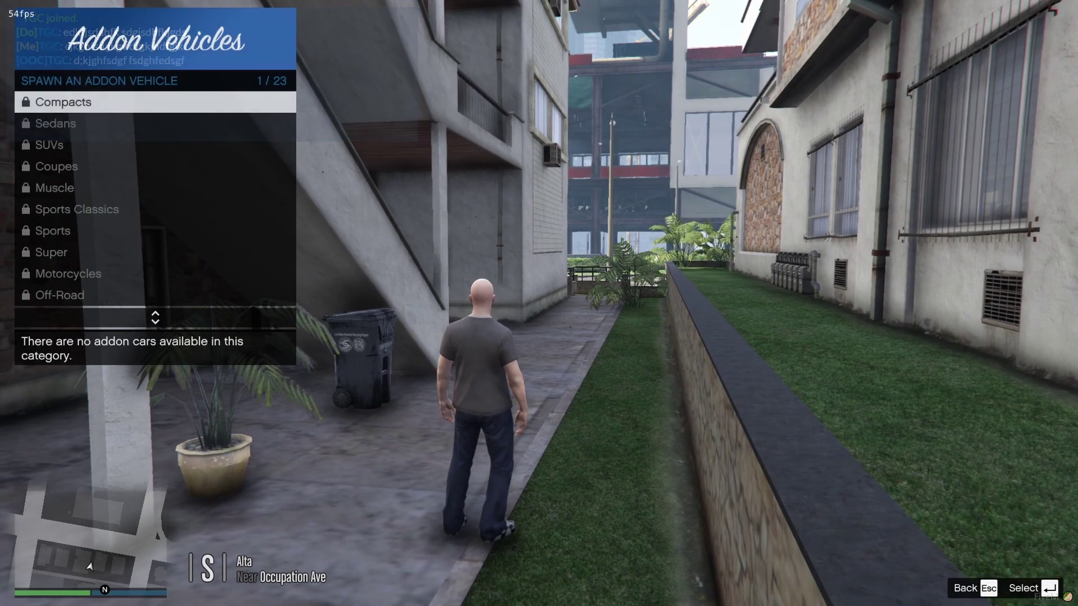
pyautogui.press('BackSpace')
pyautogui.press('Down')
pyautogui.press('Down')
pyautogui.press('Down')
pyautogui.press('Return')
pyautogui.press('Return')
pyautogui.press('BackSpace')
pyautogui.press('BackSpace')
pyautogui.press('BackSpace')
pyautogui.press('BackSpace')
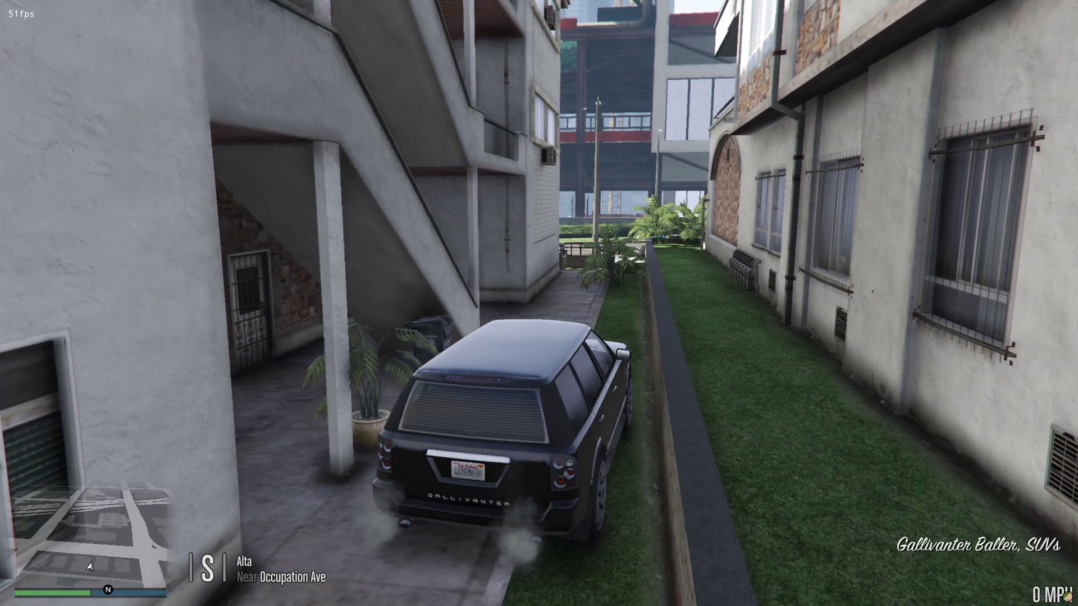
# Delete the spawned SUV with the /dv chat command and walk the character forward along the path.
pyautogui.write('t/')
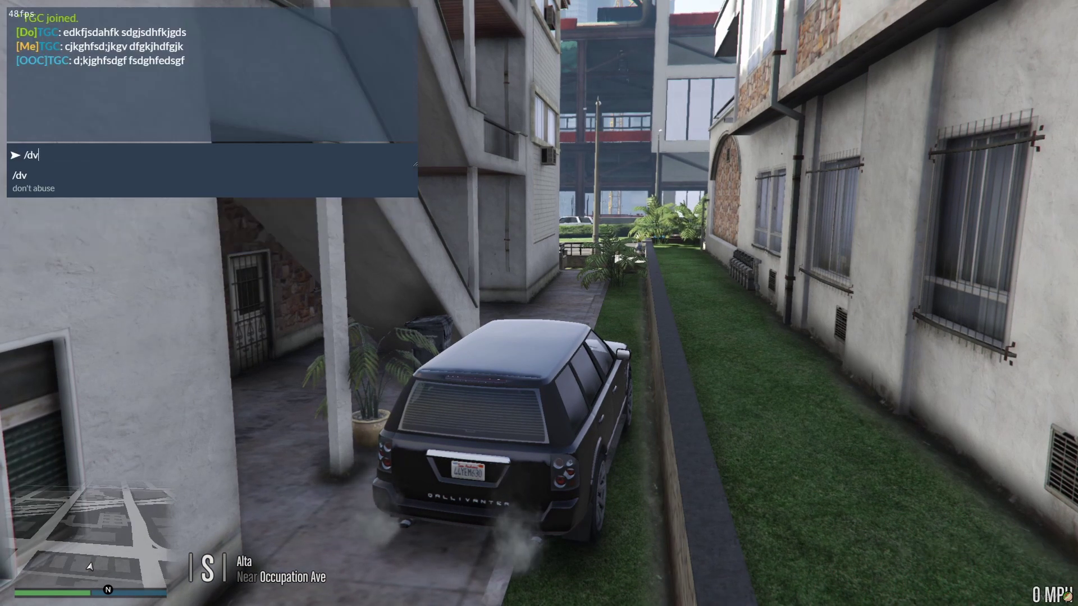
pyautogui.write('dv')
pyautogui.press('Return')
pyautogui.press('w')
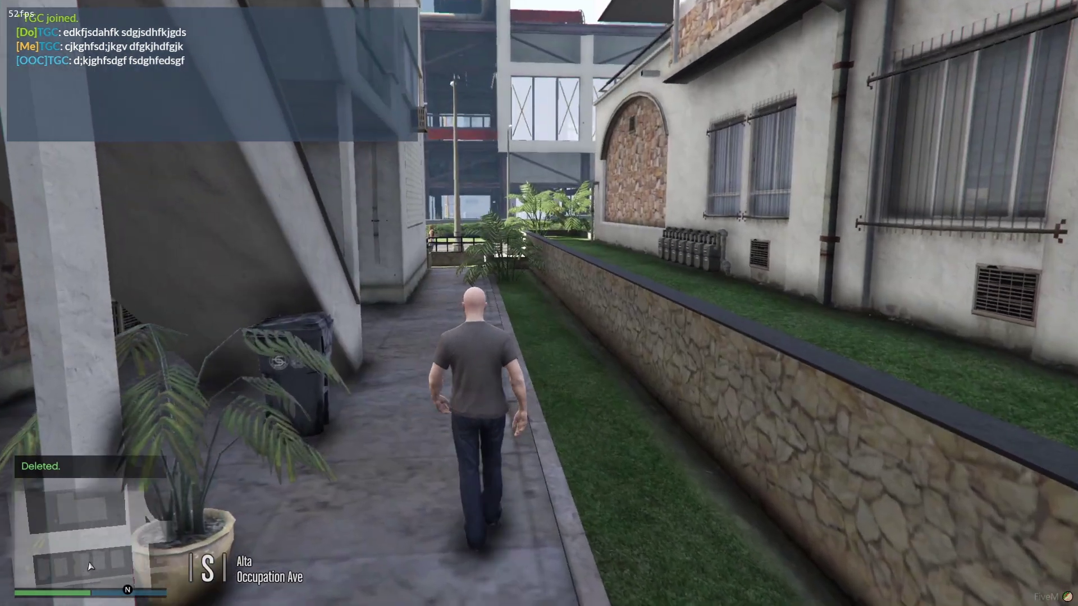
pyautogui.press('w')
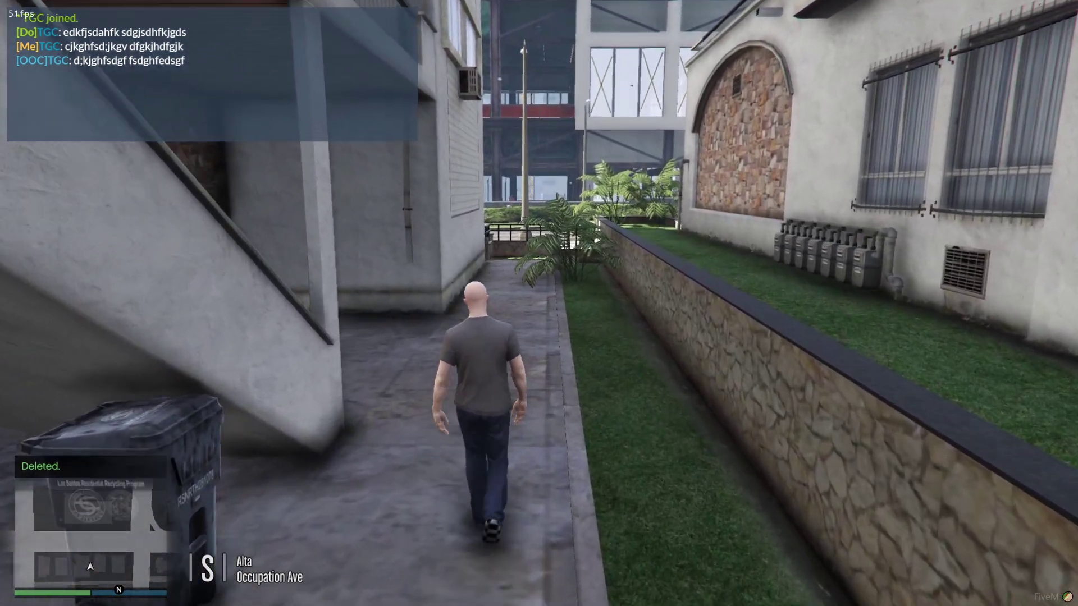